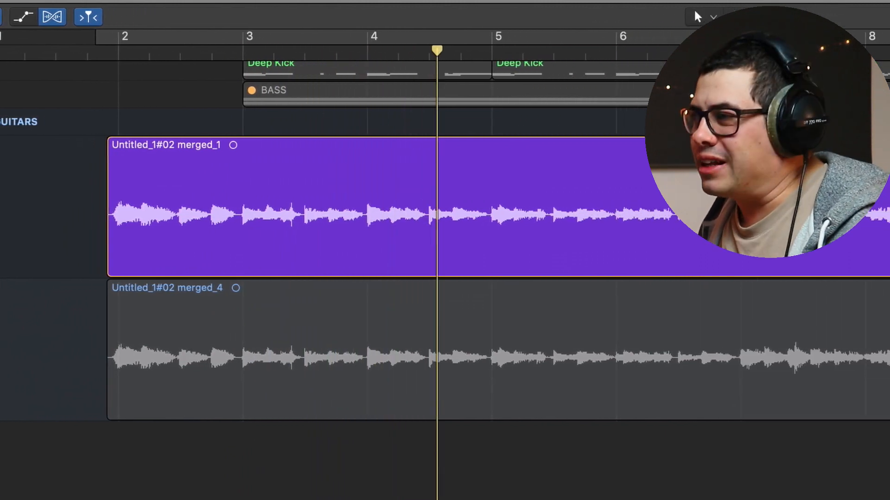
Audition the NO EFFECTS guitar alone and with the full mix, and solo EFFECTS WET for comparison
key(s)
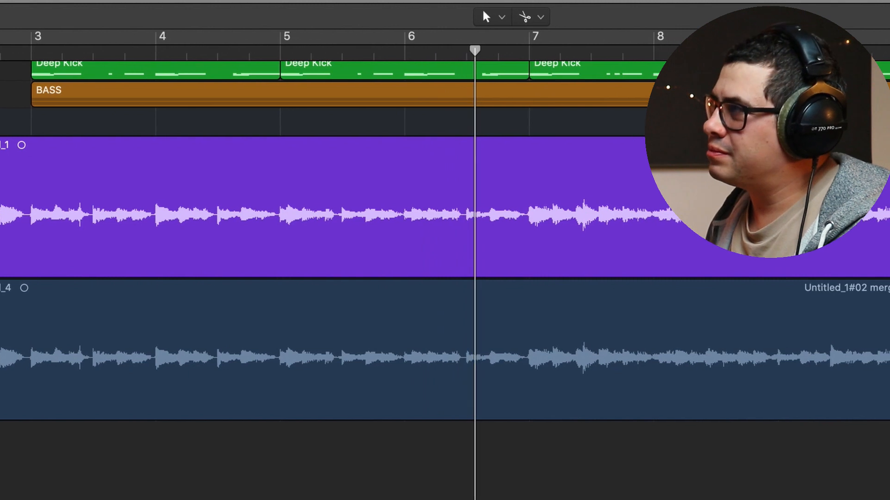
key(s)
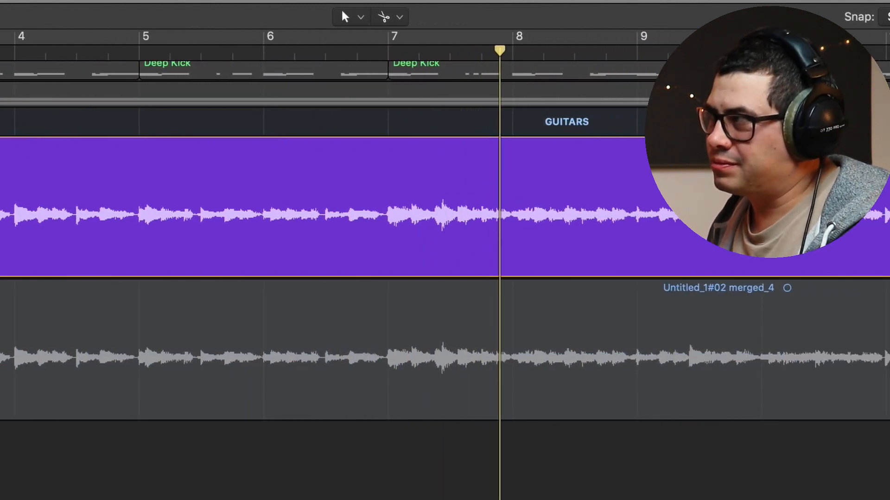
key(s)
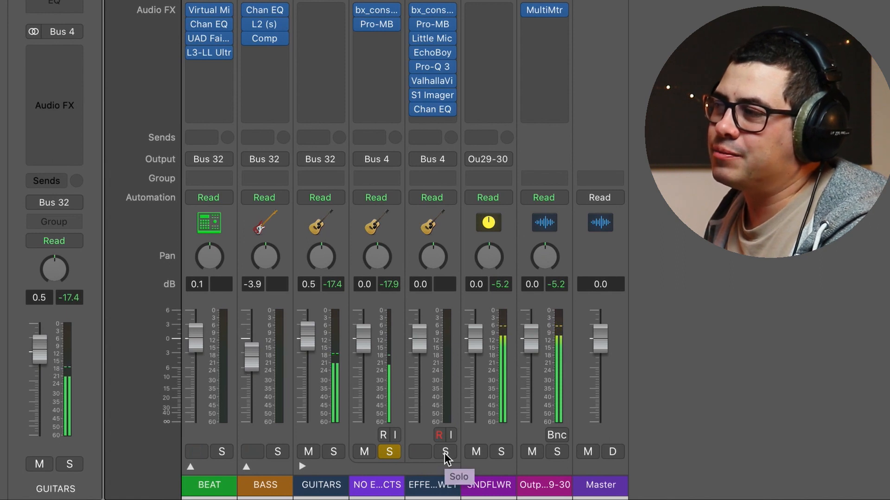
click(444, 453)
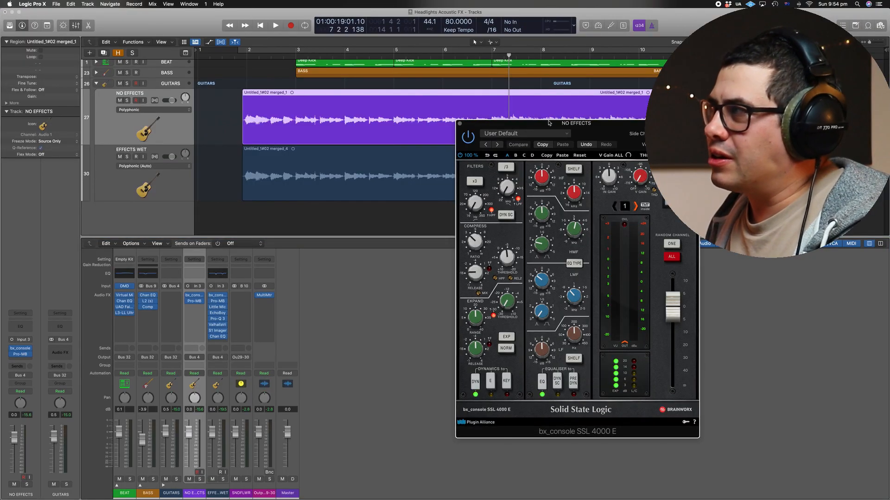
Boost the LMF gain of bx_console SSL 4000 E to about +9 dB and audition the NO EFFECTS guitar
drag(548, 123, 438, 118)
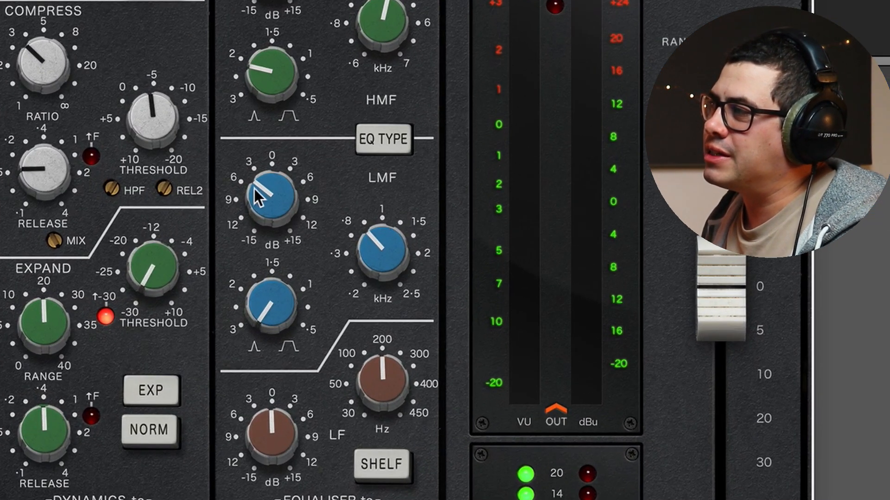
key(space)
drag(272, 201, 254, 169)
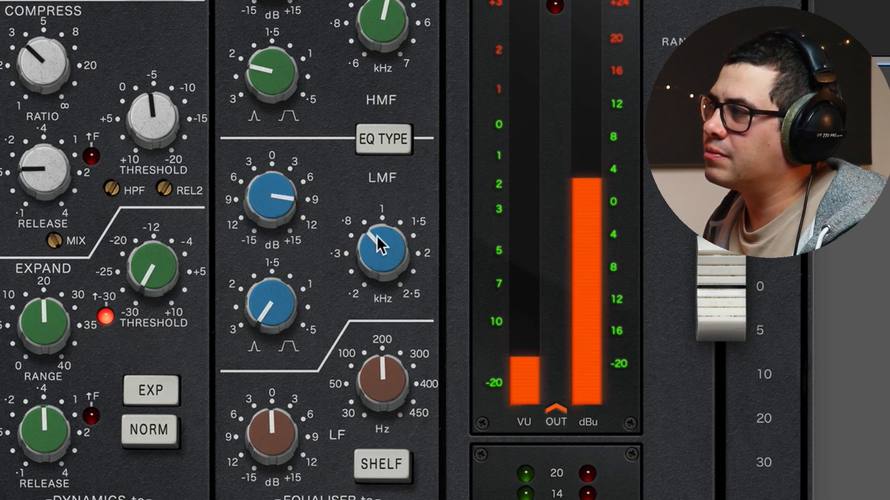
key(space)
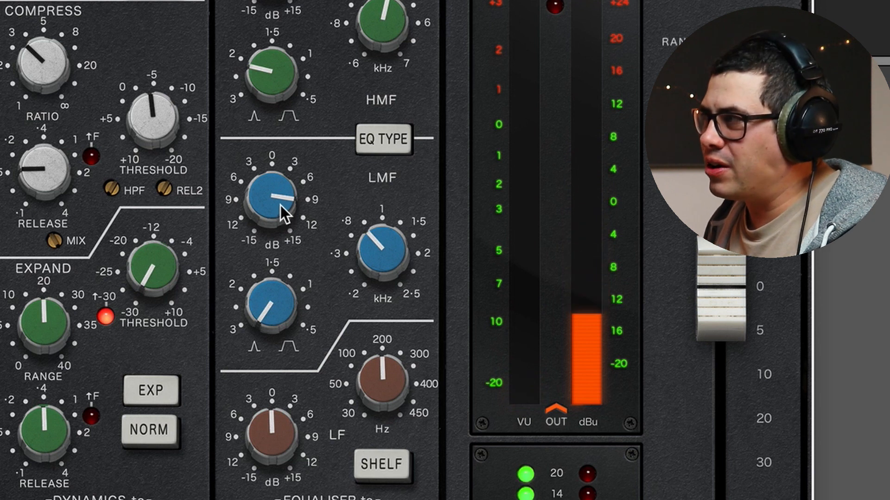
Cut the LMF gain of the console EQ to about -6 dB and audition the guitar
drag(280, 202, 282, 305)
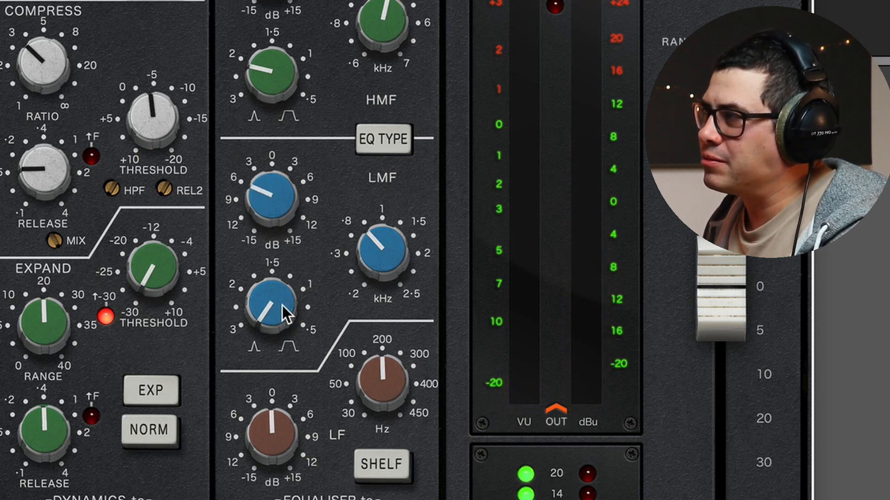
key(space)
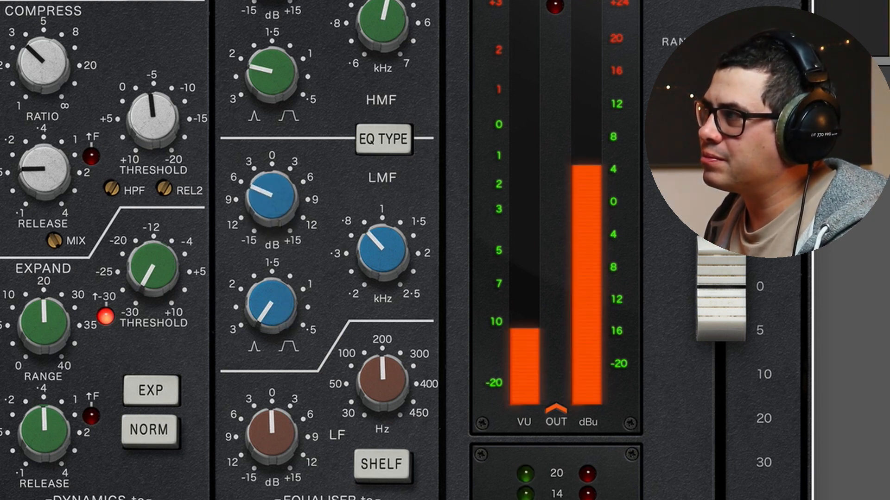
mouse_move(278, 207)
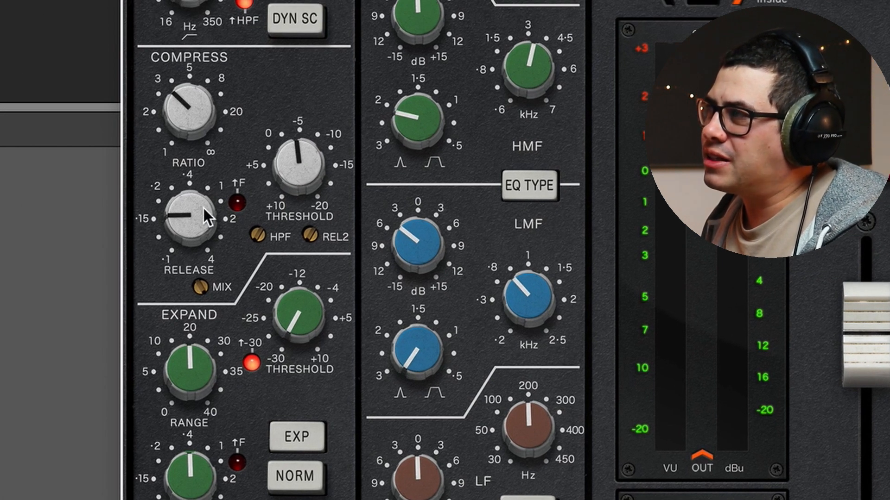
Adjust the high-pass filter frequency in the console channel strip's filter section
mouse_move(203, 209)
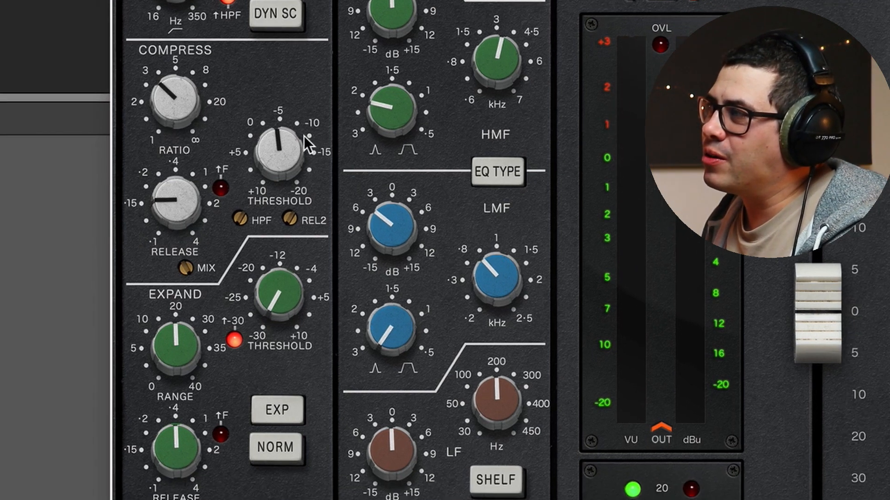
mouse_move(297, 164)
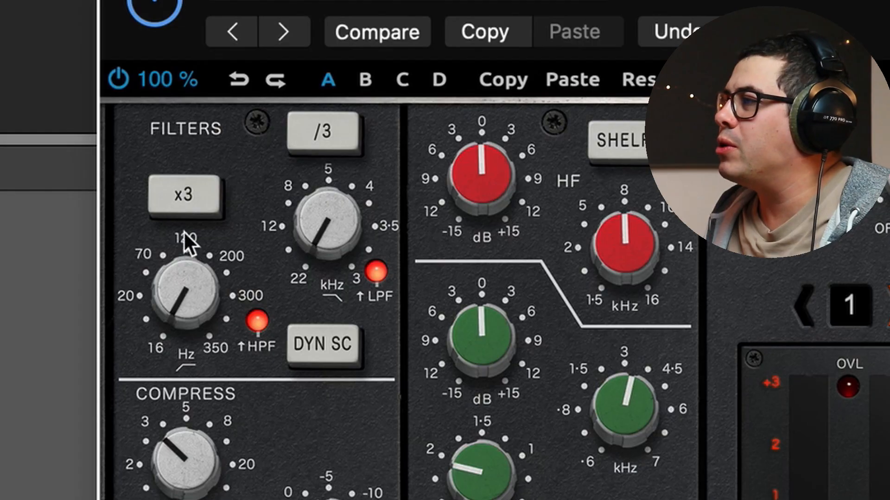
drag(184, 299, 214, 232)
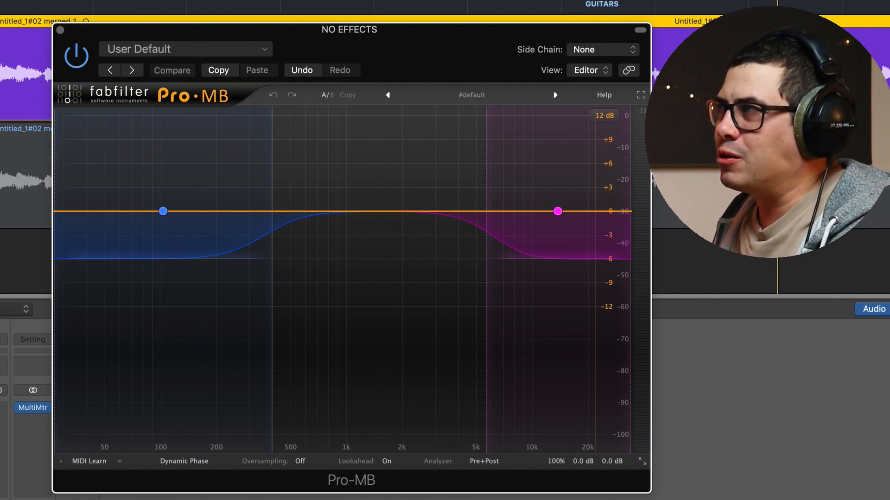
Play the NO EFFECTS guitar through Pro-MB to examine how the low and high bands compress it
key(space)
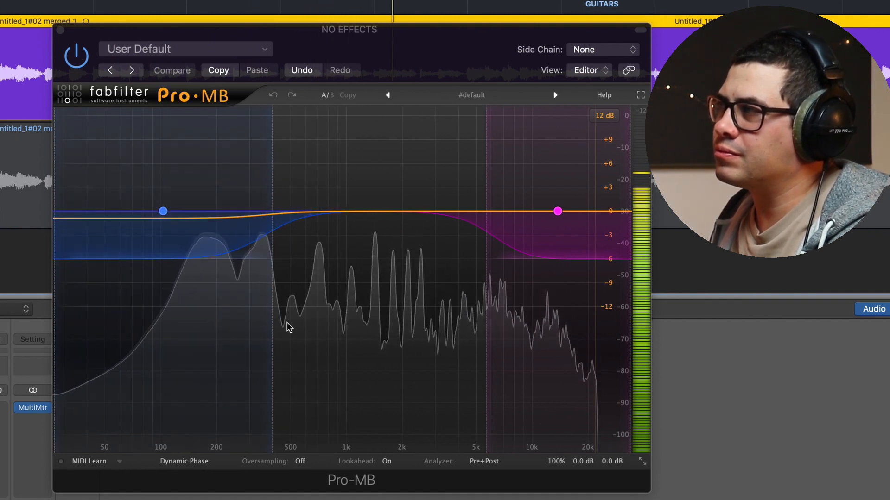
key(space)
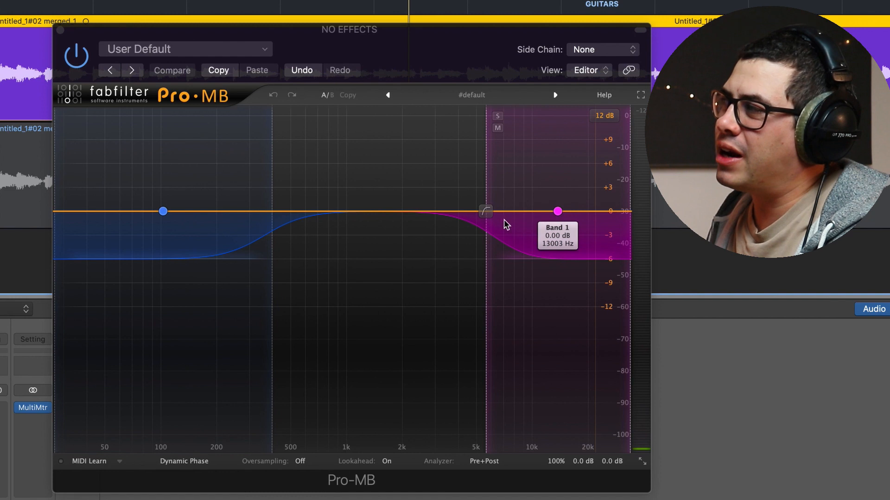
click(172, 70)
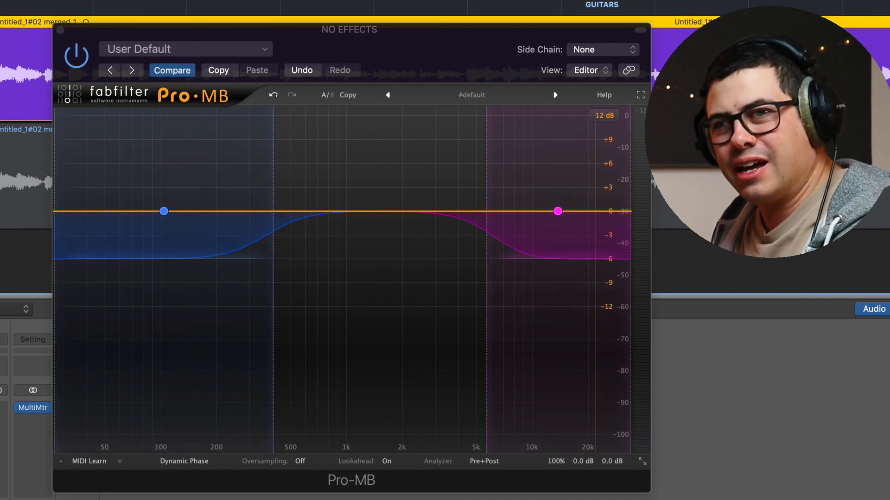
key(space)
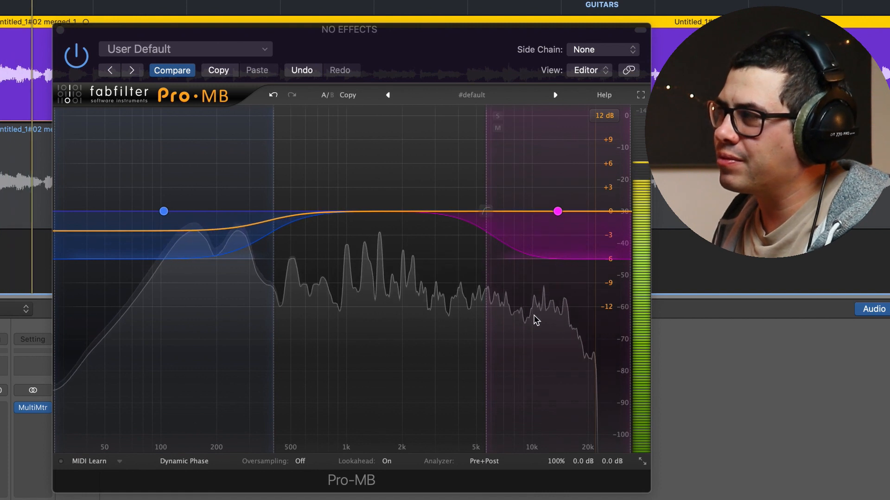
key(space)
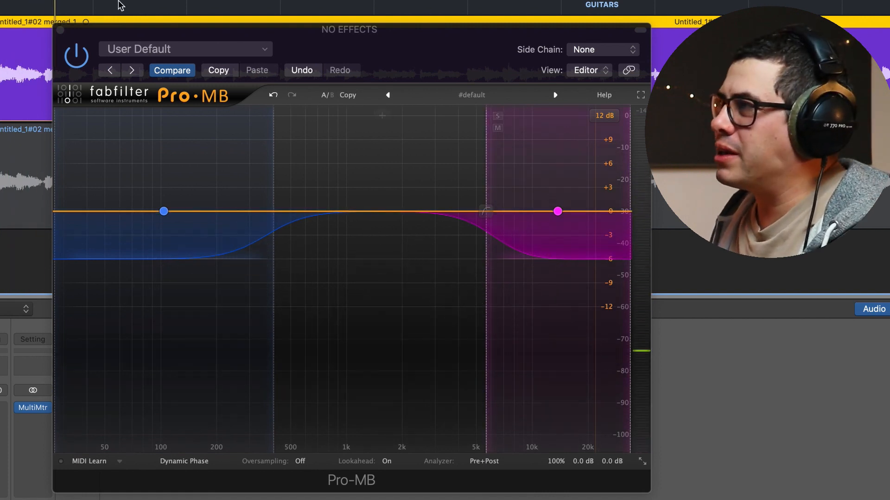
Show the controls of Pro-MB's high and low bands to examine their threshold, range, attack and release settings
click(163, 212)
click(557, 212)
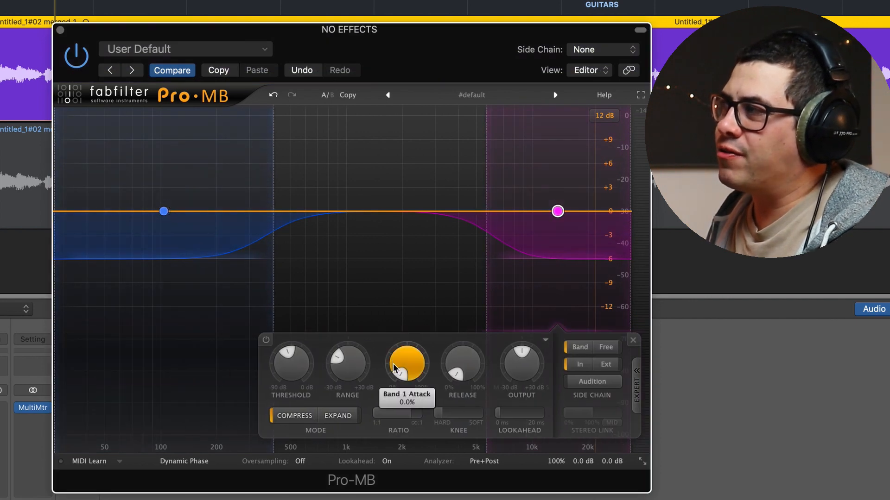
click(164, 212)
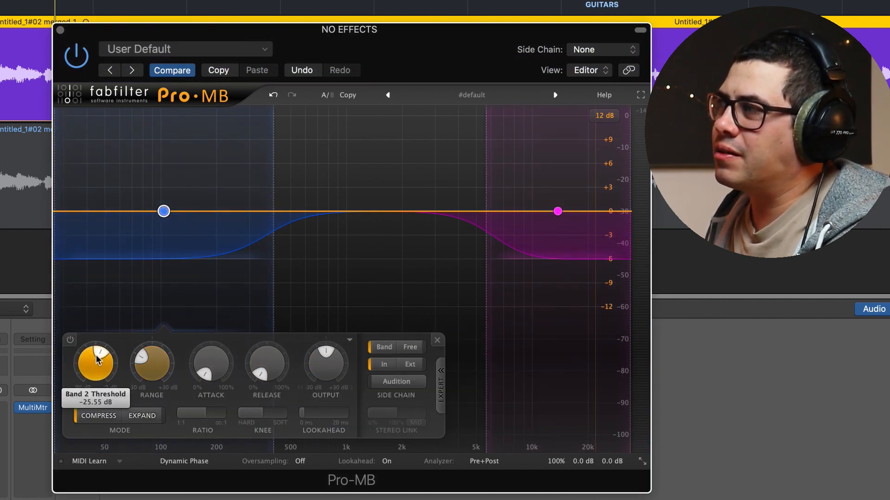
mouse_move(100, 353)
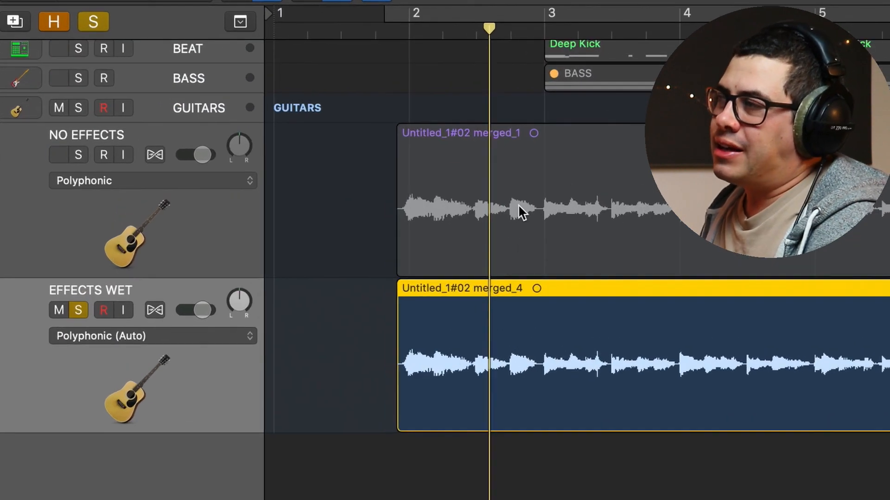
click(511, 193)
click(536, 360)
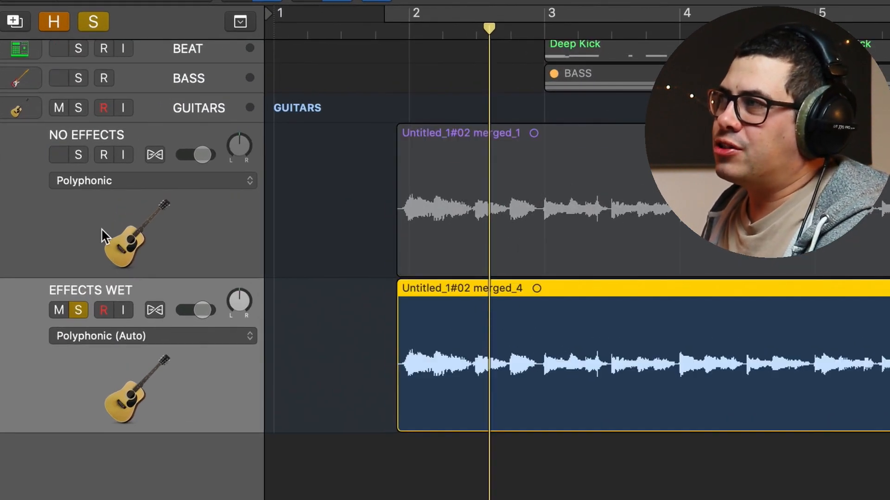
click(101, 228)
click(187, 355)
click(198, 209)
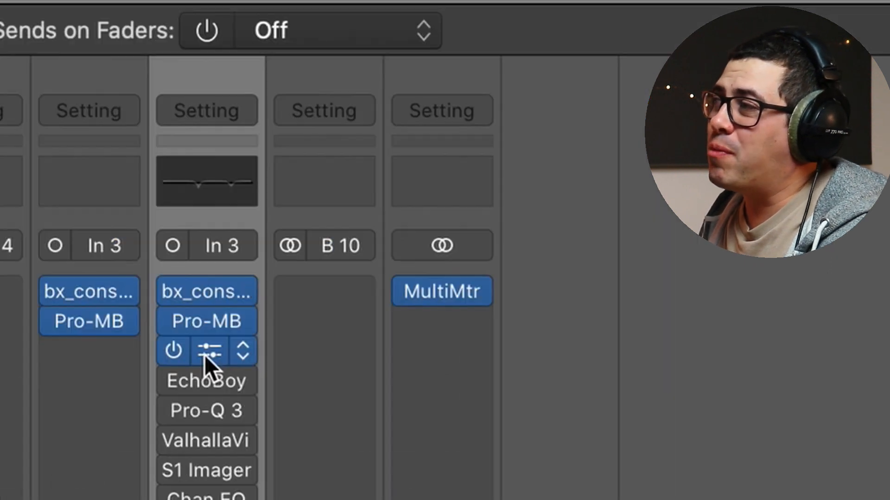
Open Little MicroShift on the EFFECTS WET channel and lower its dry/wet mix to 0 %
click(358, 176)
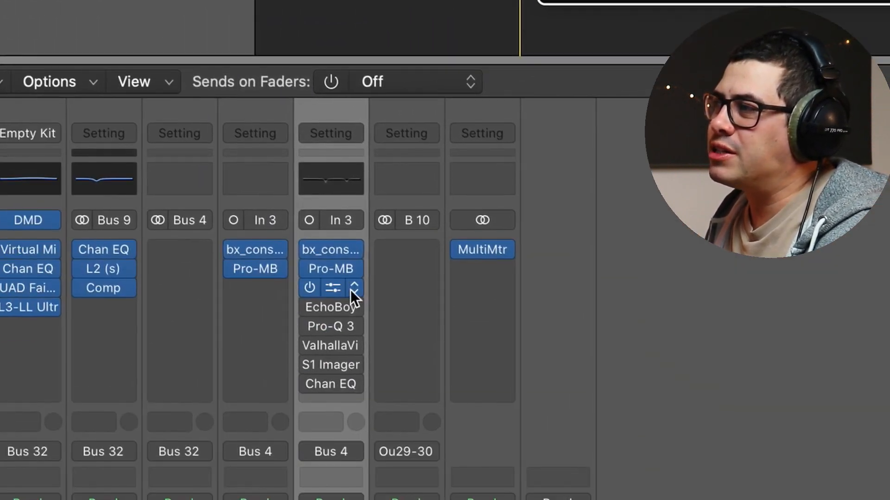
click(349, 290)
click(639, 284)
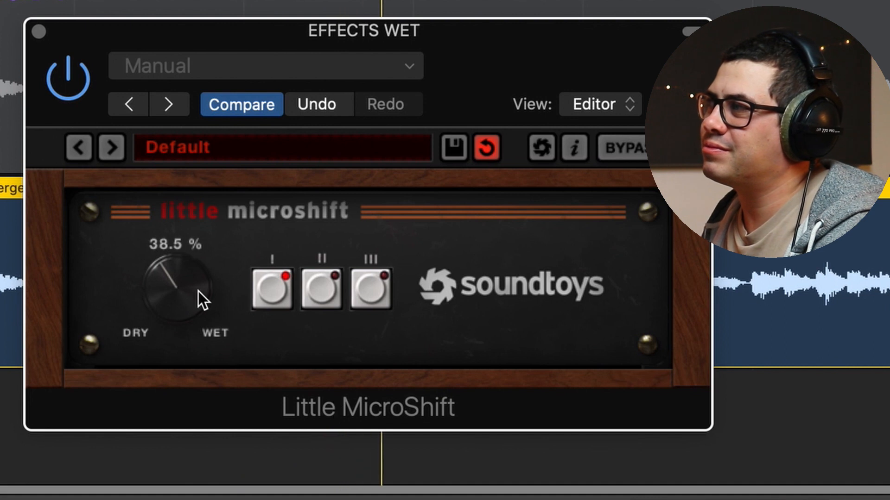
drag(198, 291, 183, 457)
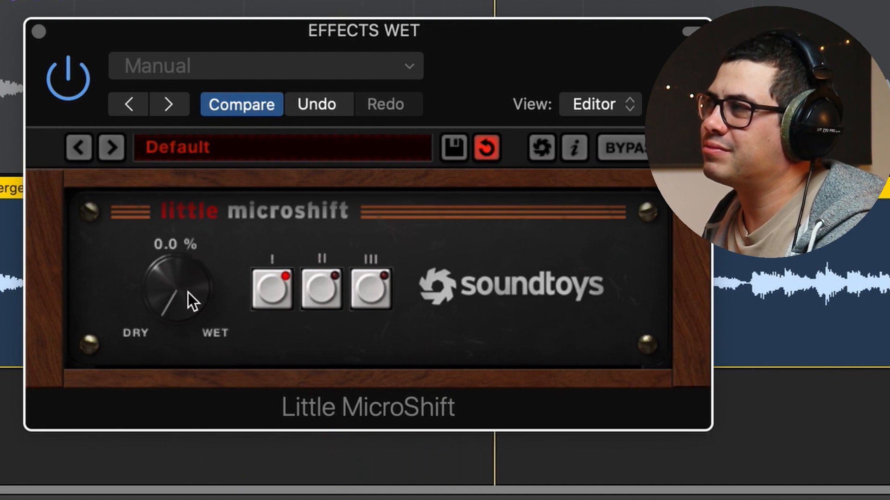
drag(189, 314, 183, 437)
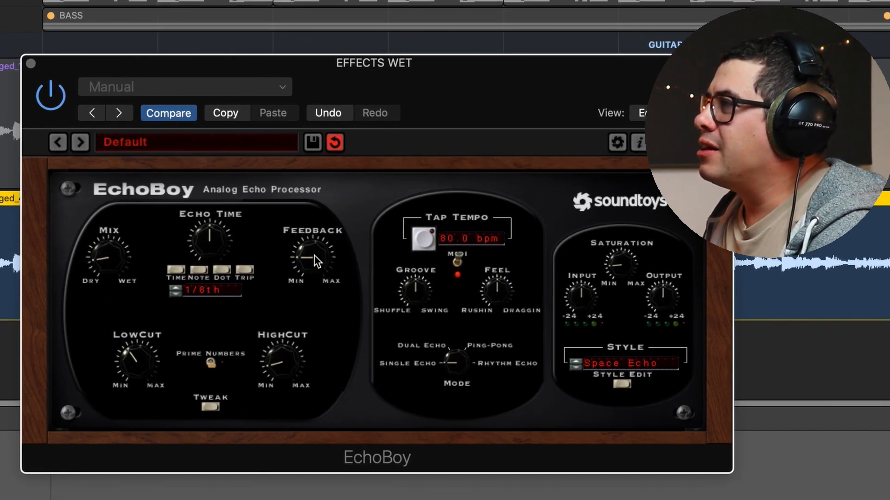
Fine-tune EchoBoy on EFFECTS WET with slightly more feedback and low cut and a lower dry/wet mix
drag(314, 255, 314, 252)
drag(146, 372, 145, 368)
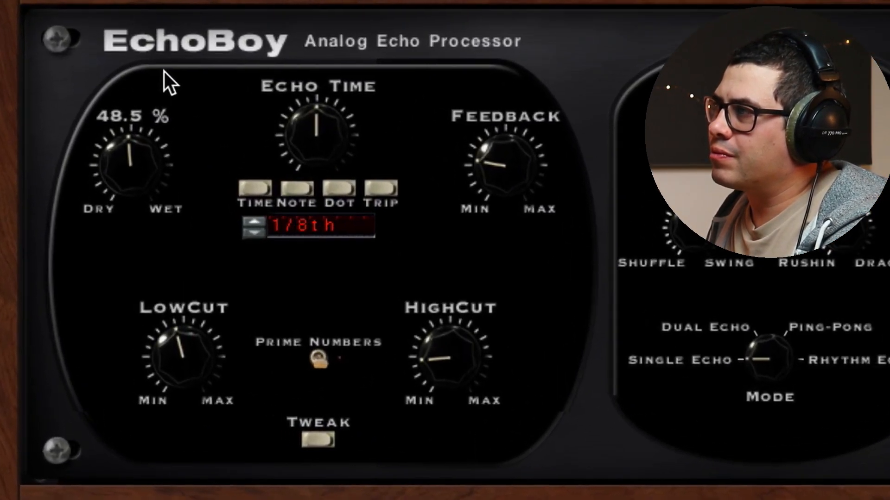
drag(127, 212, 125, 239)
drag(161, 132, 152, 159)
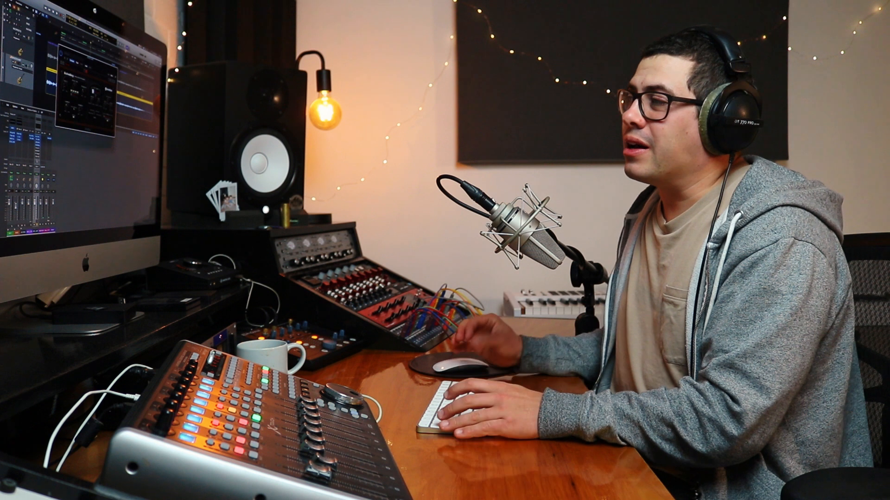
key(super+w)
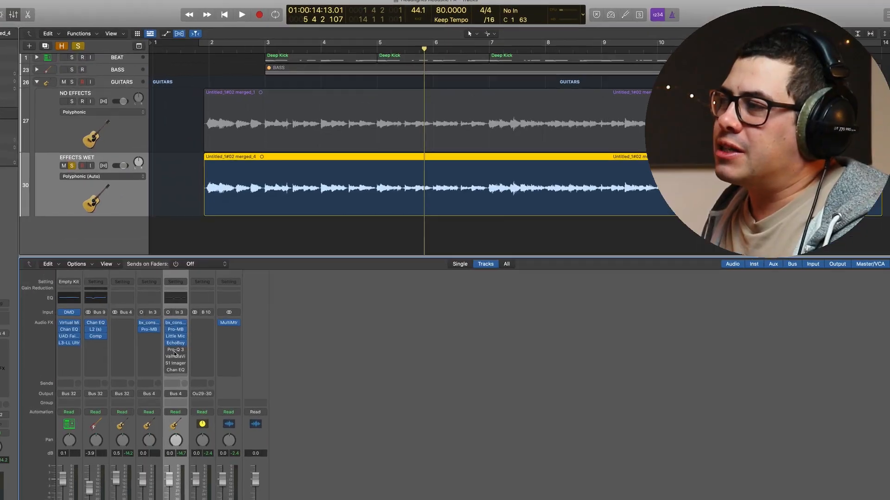
Open ValhallaVintageVerb on EFFECTS WET, set its mix to 50.5 % and select the Concert Hall mode
click(174, 353)
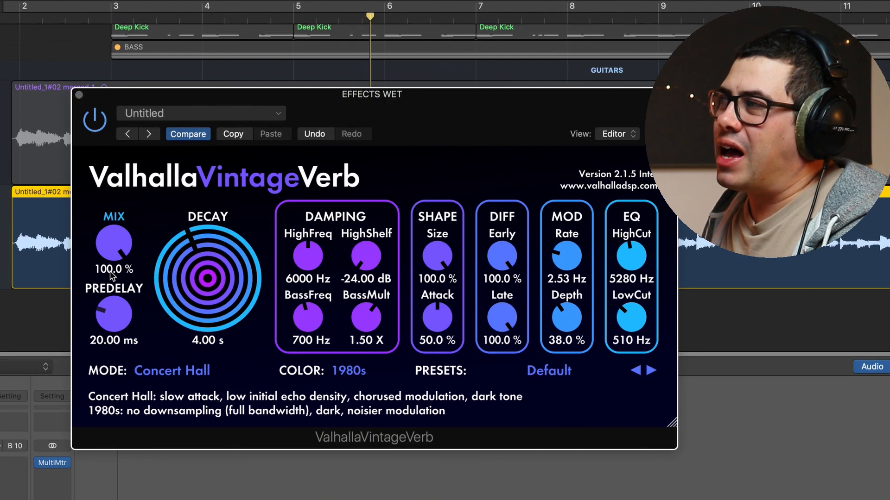
drag(384, 120, 383, 127)
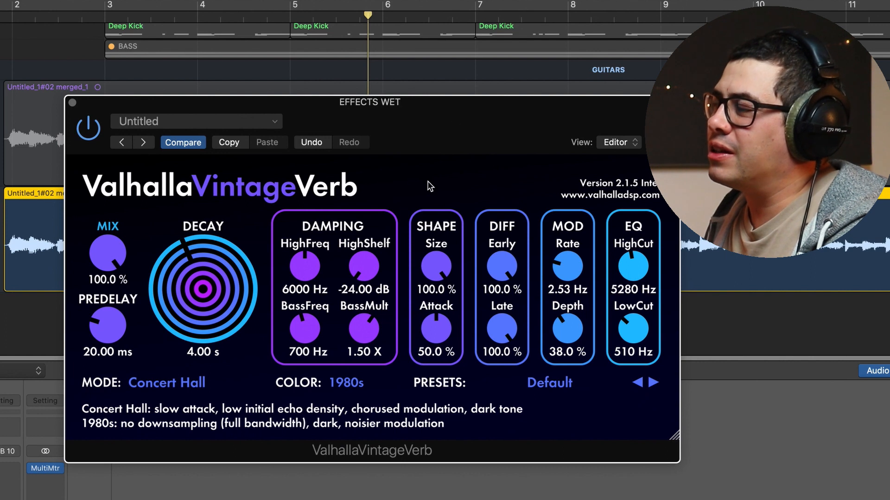
mouse_move(105, 252)
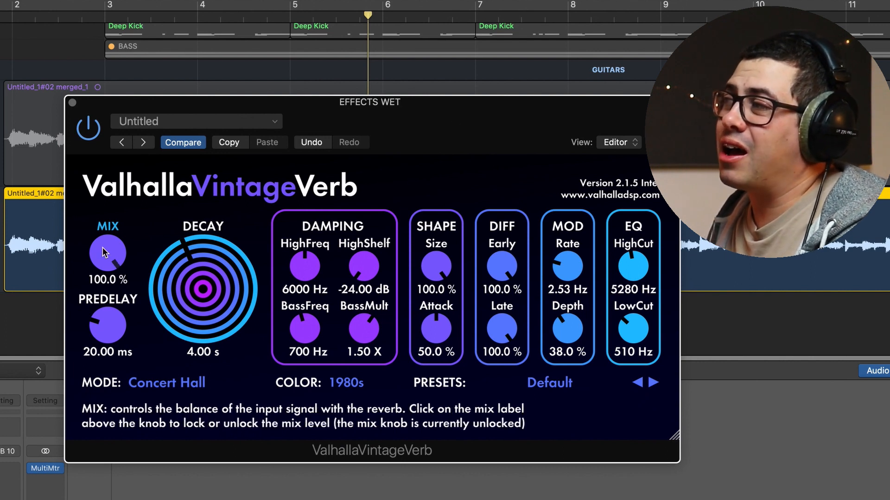
drag(111, 251, 112, 330)
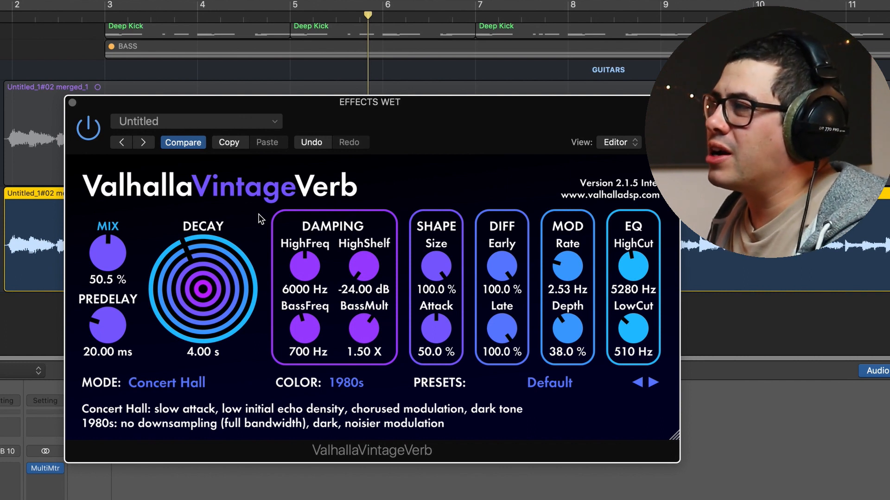
click(162, 385)
click(163, 392)
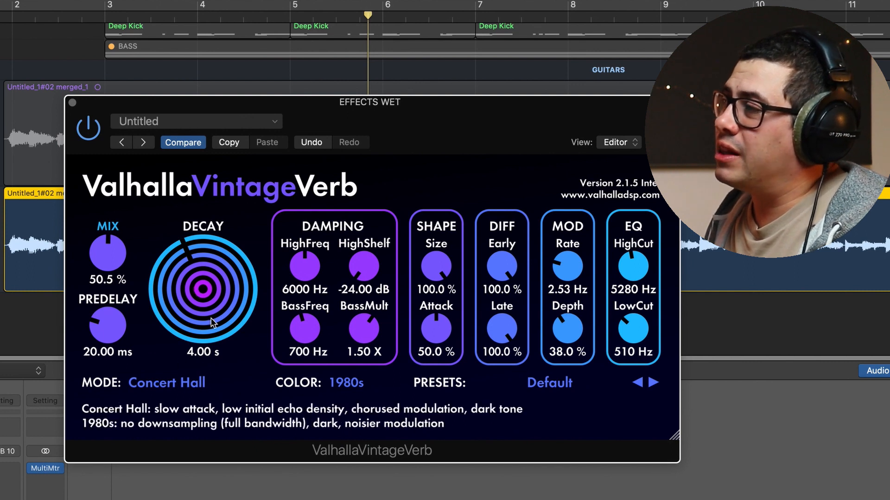
Keep the reverb's color at 1980s, audition its mix at 0 % and 100 %, and bring the mix to 49.5 %
click(351, 383)
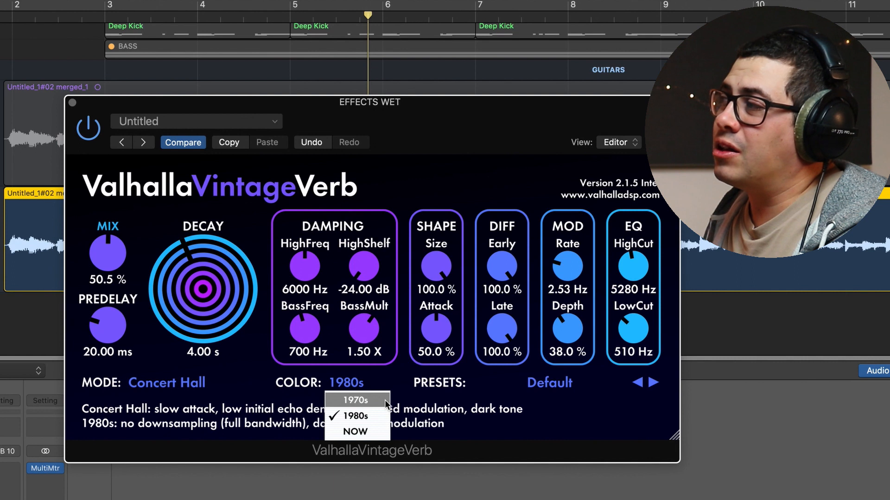
click(352, 417)
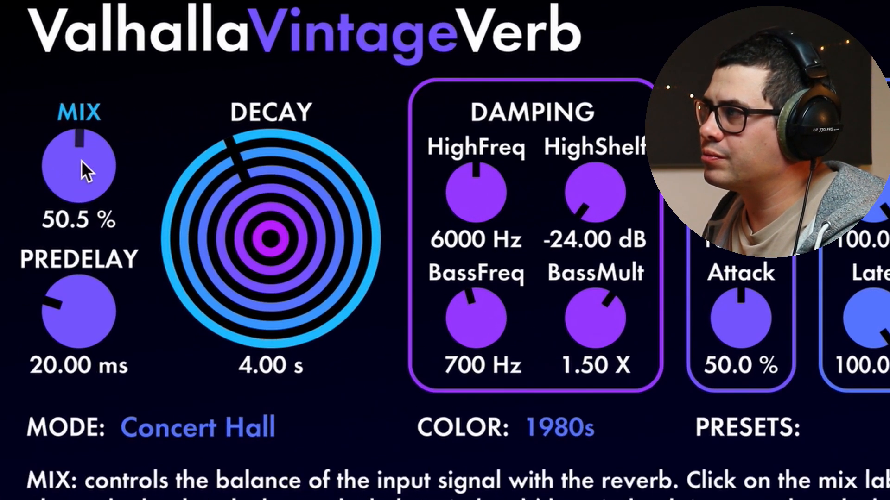
drag(81, 165, 81, 315)
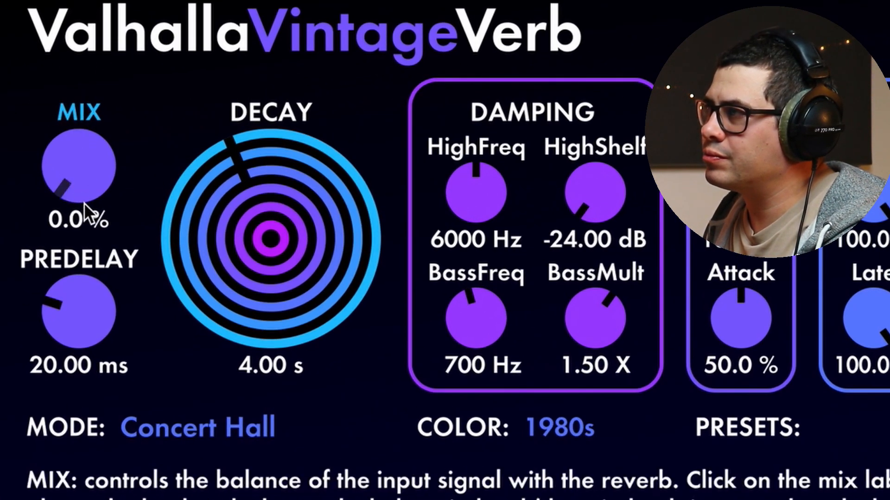
drag(83, 190, 210, 271)
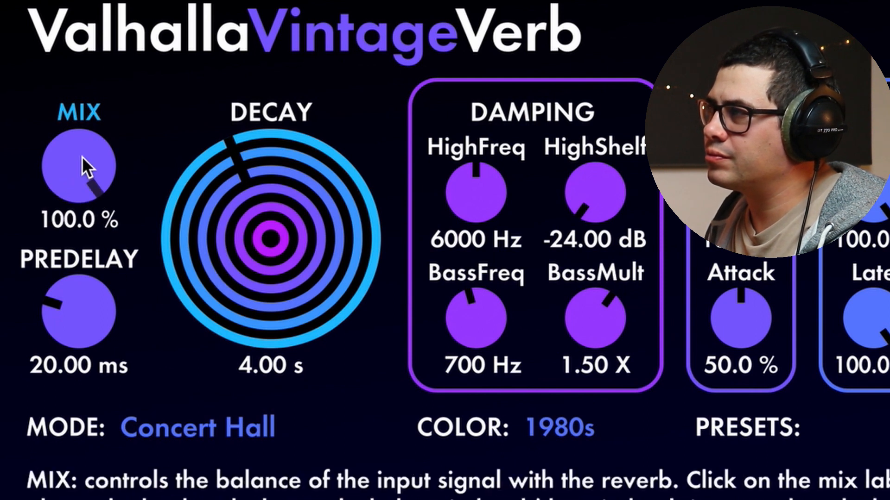
drag(81, 152, 88, 315)
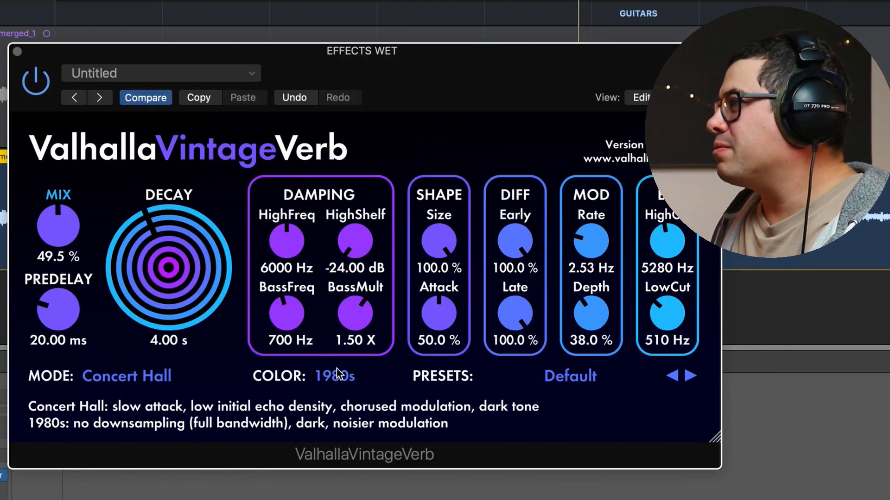
View the color, preset and mode options of ValhallaVintageVerb while keeping the current choices
click(337, 378)
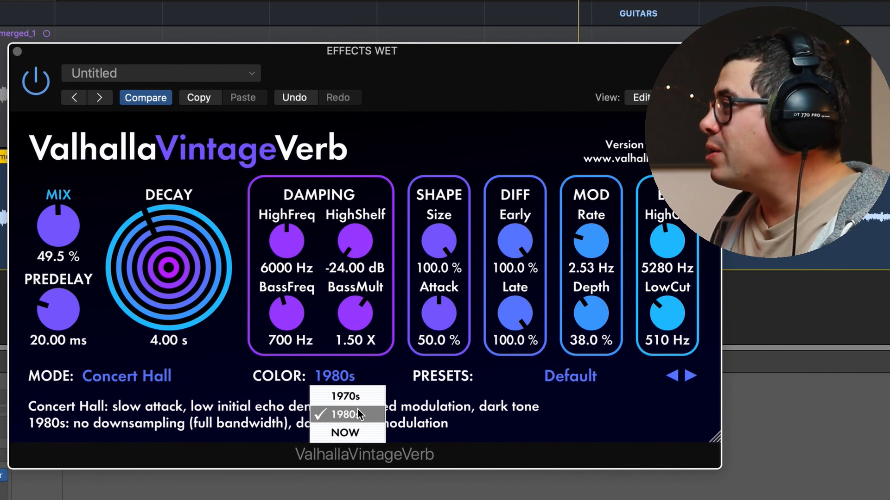
click(577, 369)
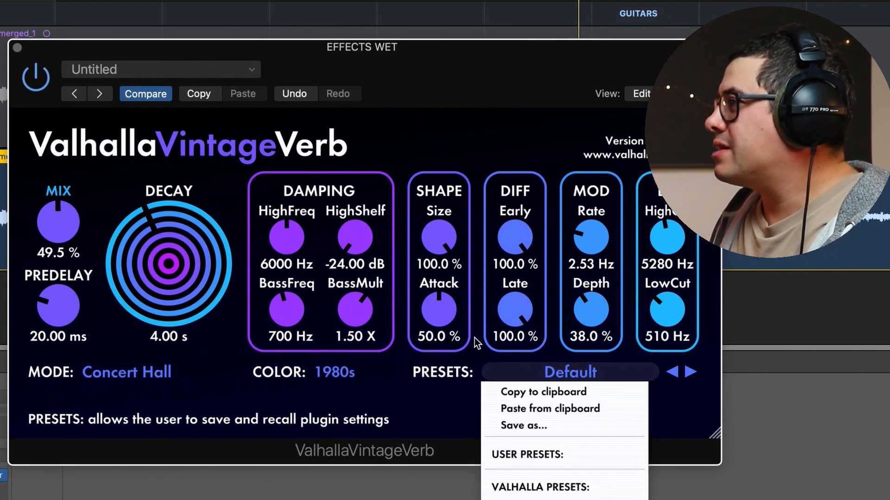
click(429, 385)
click(162, 373)
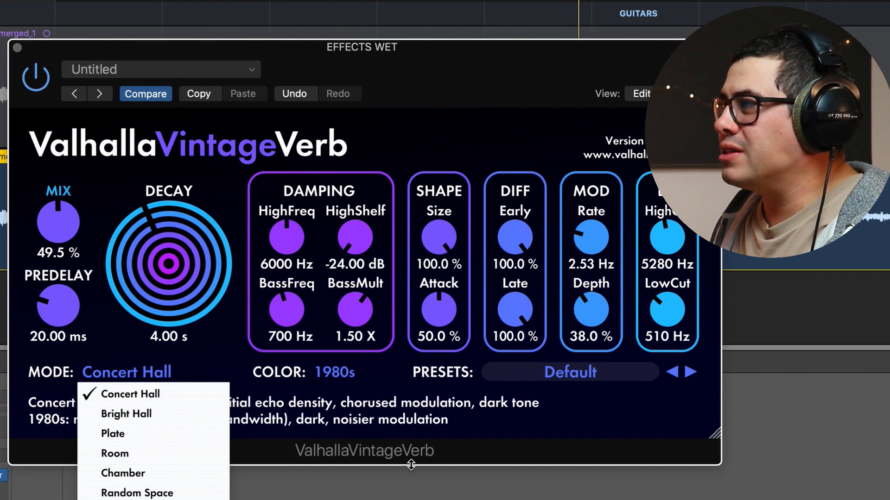
click(467, 420)
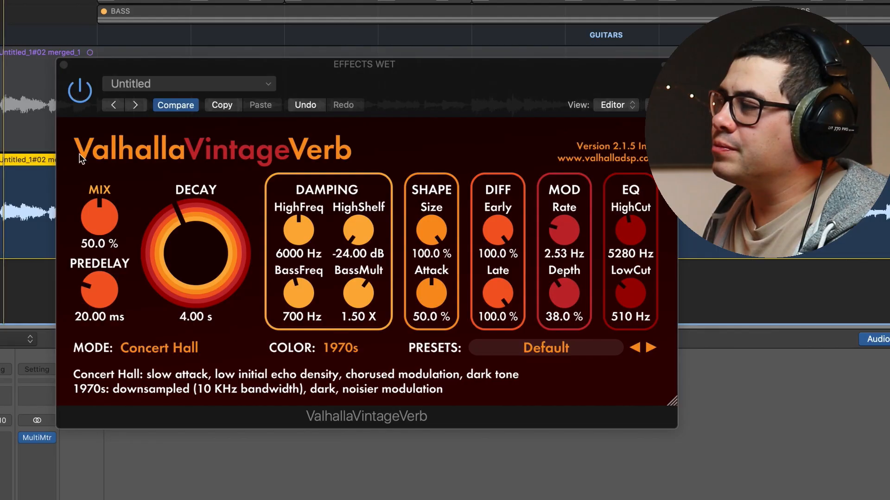
Alternate the reverb's color between 1970s and 1980s during playback to compare them, ending on 1980s
click(351, 353)
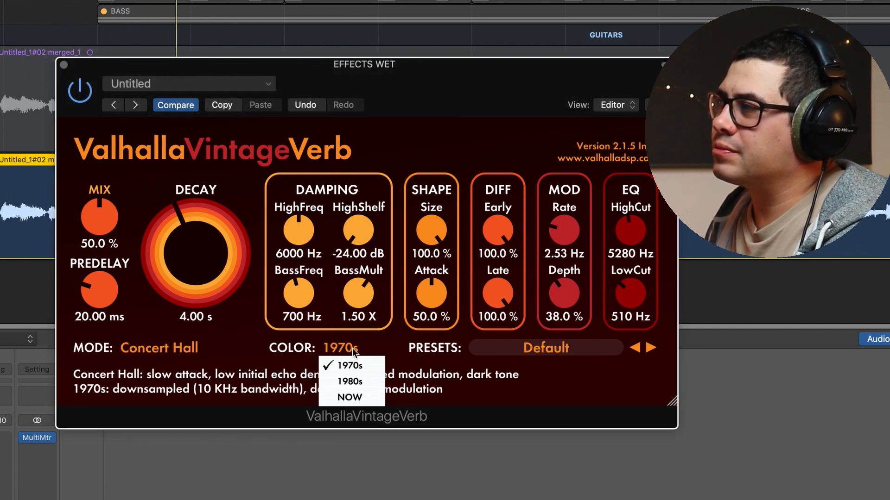
click(359, 381)
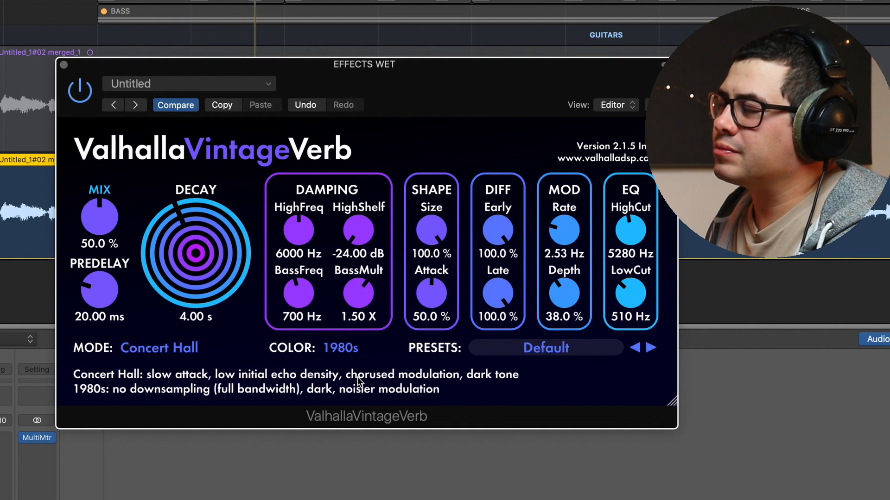
click(347, 353)
click(352, 367)
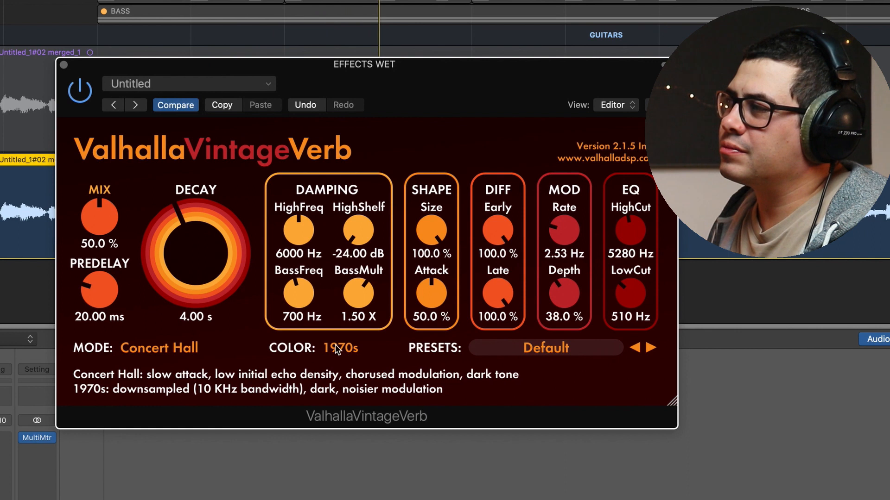
click(348, 351)
click(357, 380)
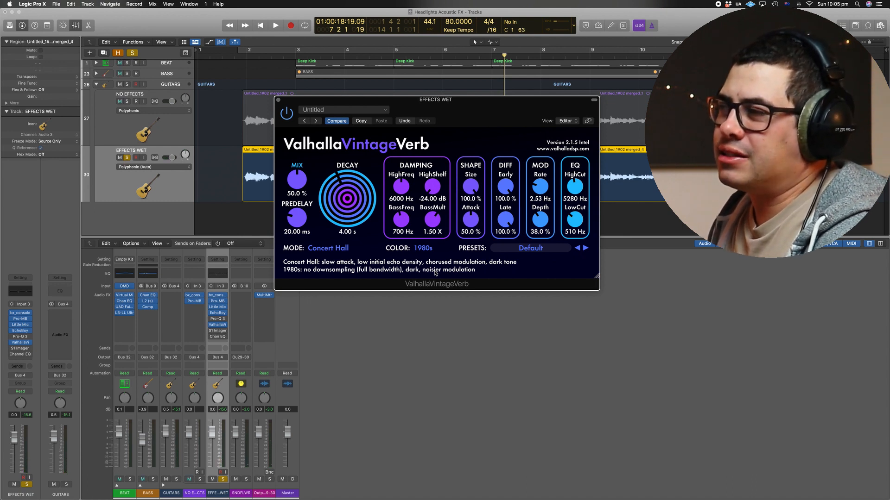
Unsolo EFFECTS WET, play from bar 3 with the reverb mix at 100 %, and switch its color to 1970s
key(s)
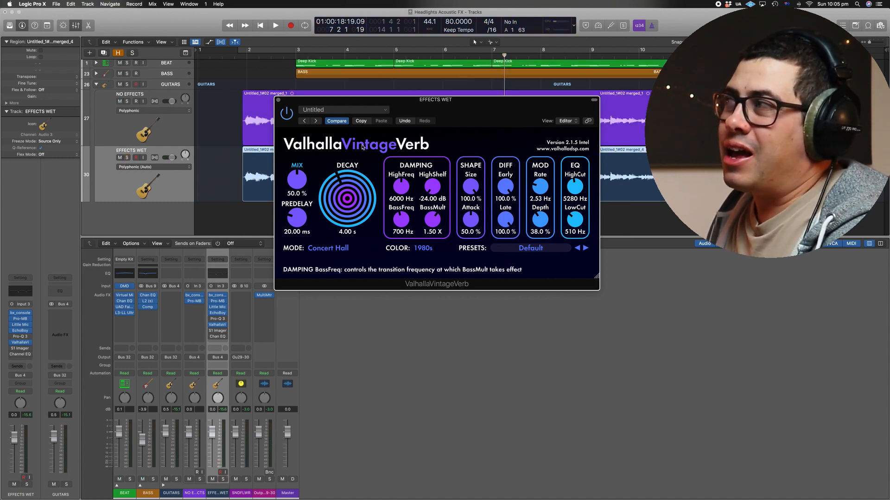
click(296, 56)
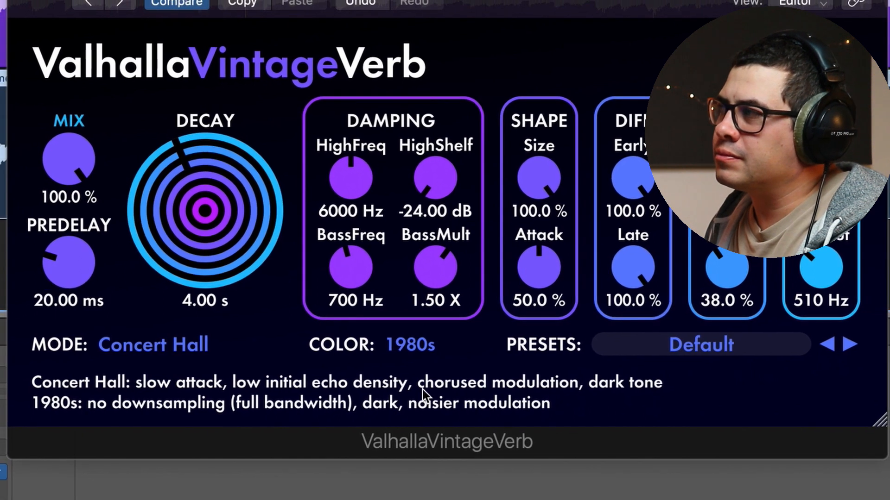
click(419, 344)
click(427, 369)
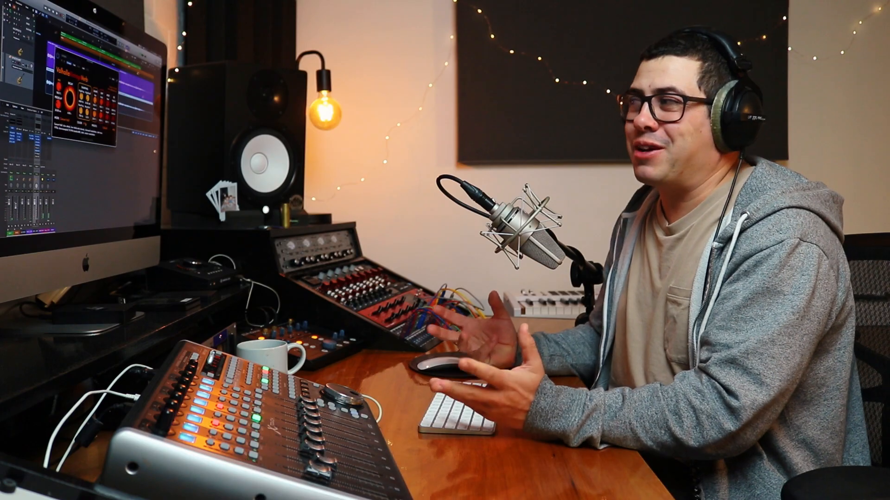
click(85, 131)
click(85, 125)
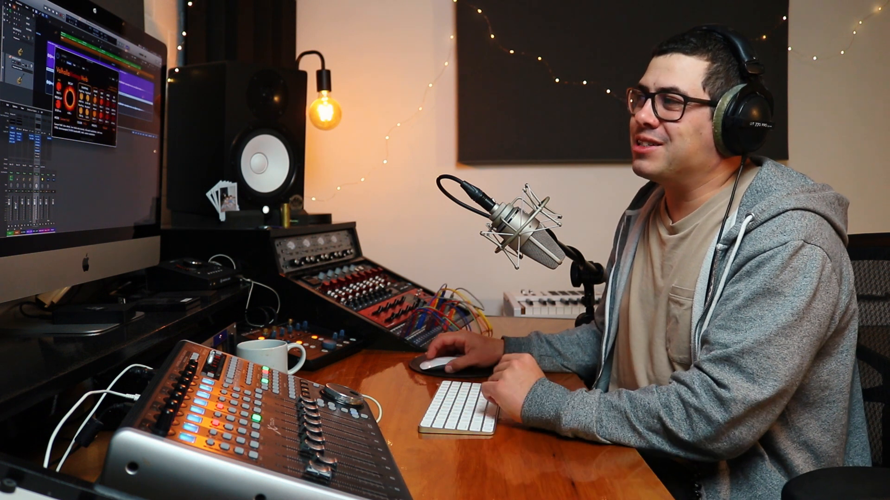
click(86, 131)
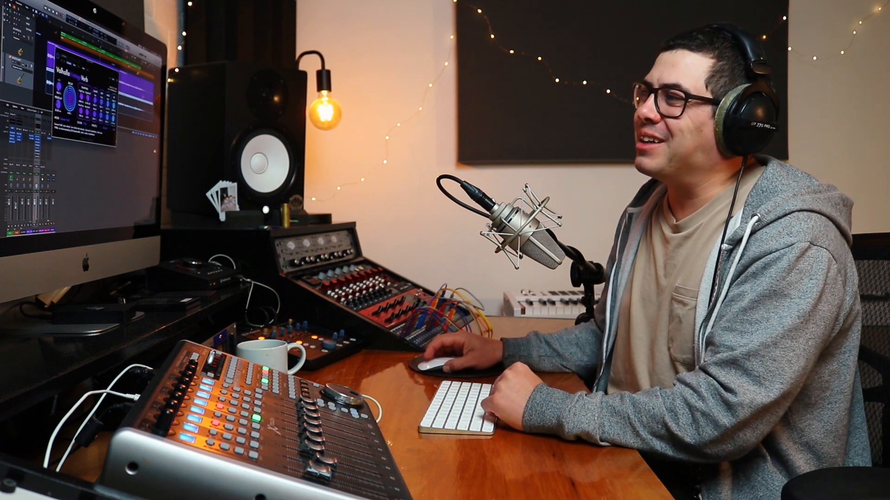
key(super+w)
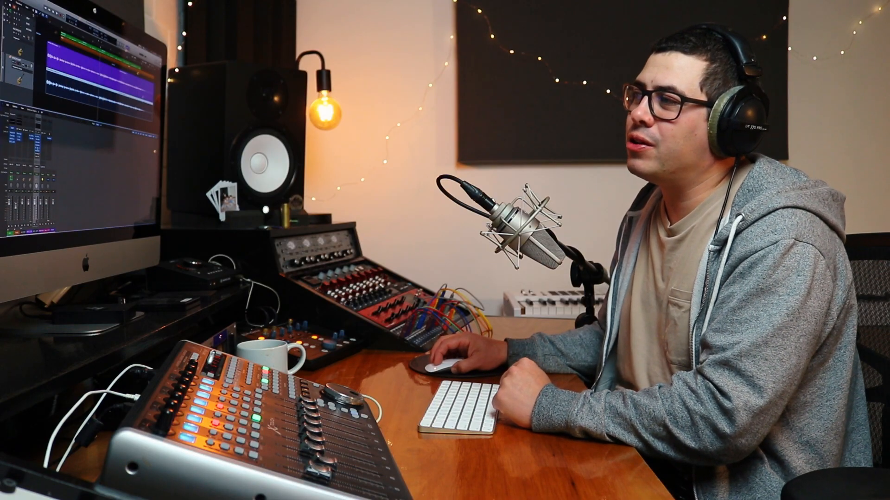
Open Pro-Q 3 on EFFECTS WET and compare the soloed guitar with the EQ bypassed and active
click(38, 149)
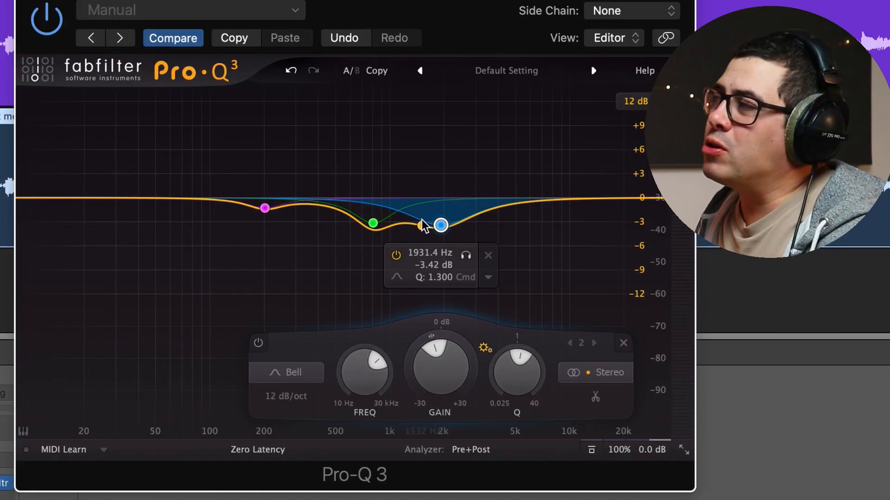
mouse_move(423, 222)
mouse_down()
mouse_move(284, 206)
mouse_move(420, 225)
mouse_up()
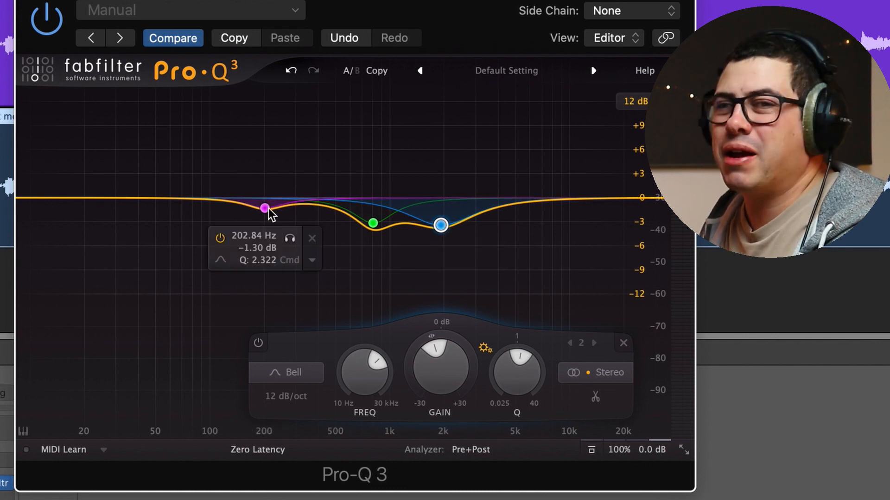
key(space)
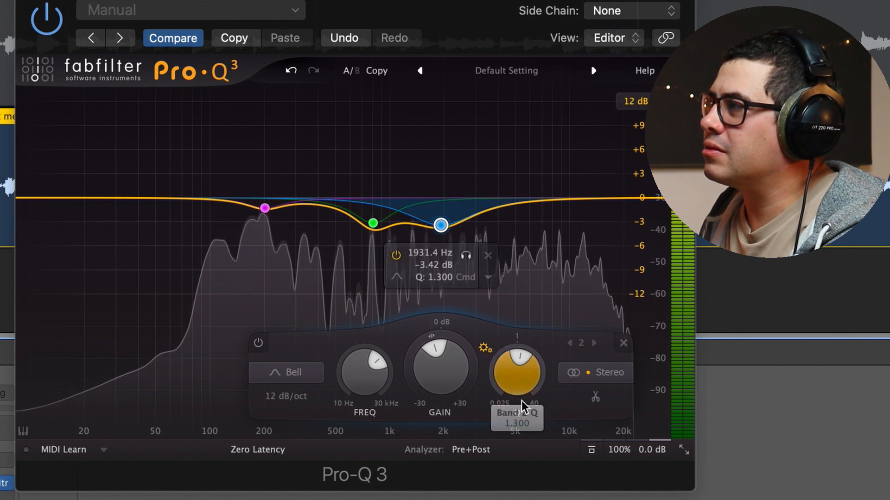
click(591, 449)
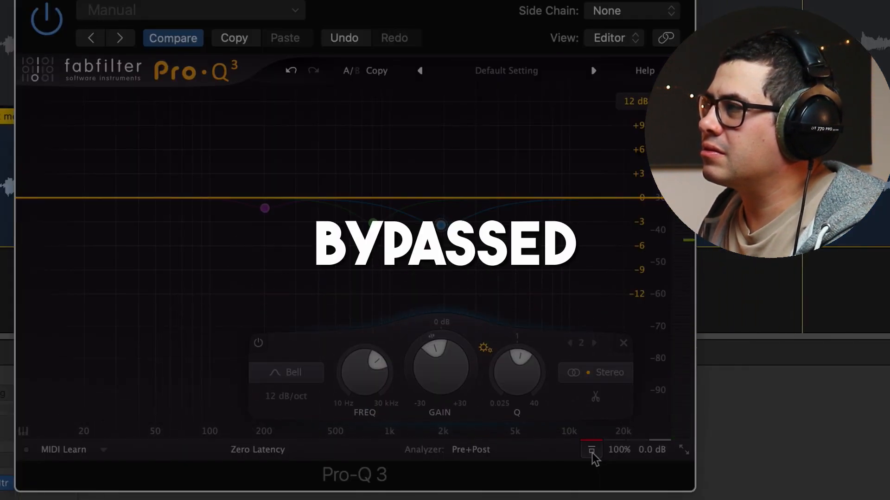
click(592, 451)
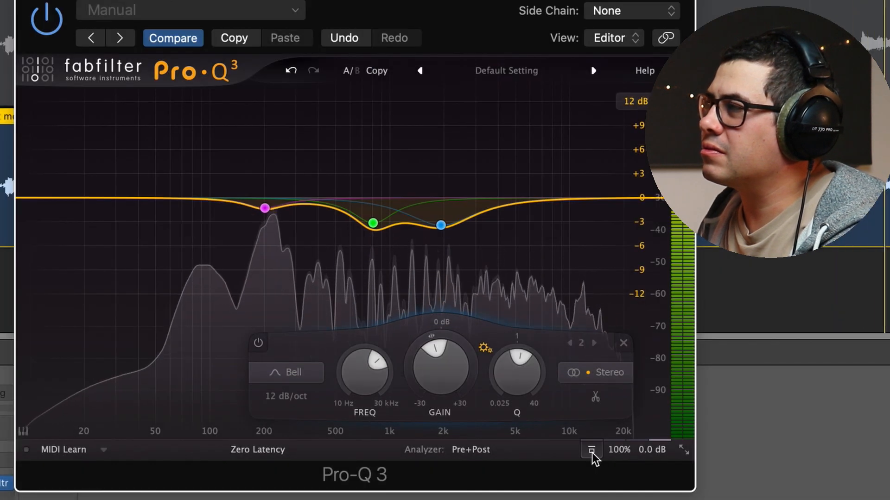
Show the frequency, gain and Q settings of the three cut bands in Pro-Q 3
mouse_move(441, 226)
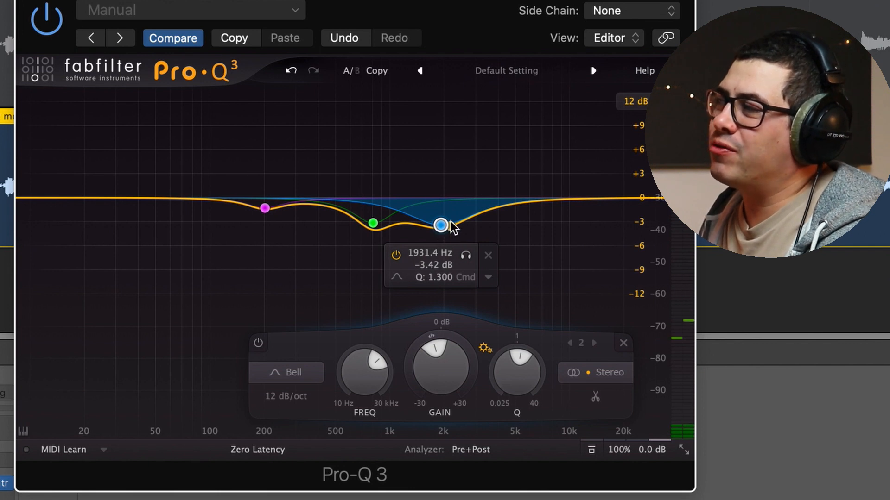
mouse_move(372, 224)
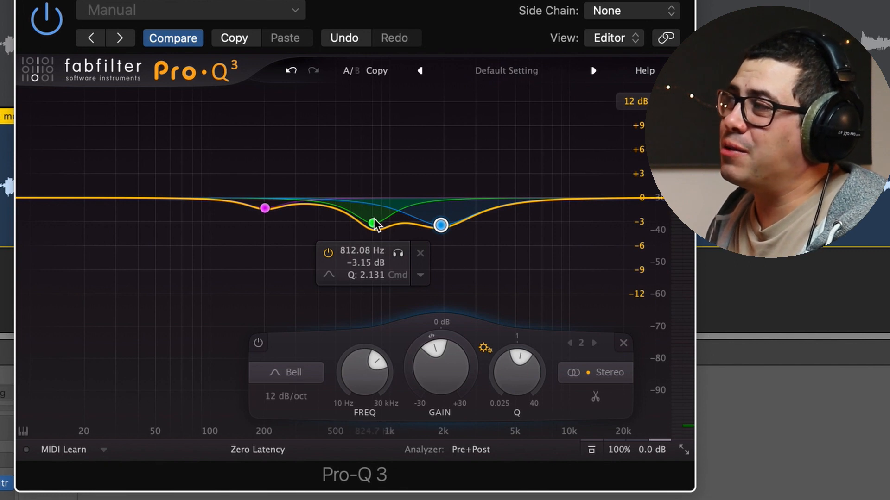
mouse_move(264, 208)
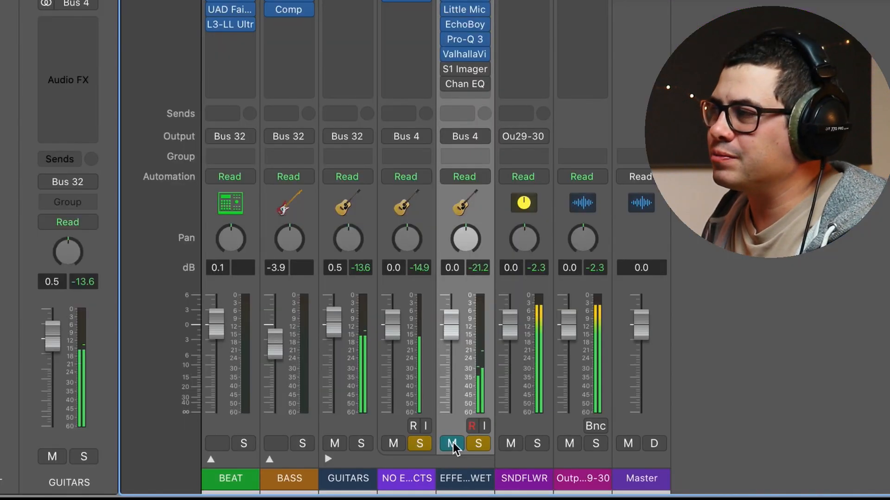
Unmute EFFECTS WET and compare it again with Pro-Q 3 bypassed and re-enabled
click(453, 444)
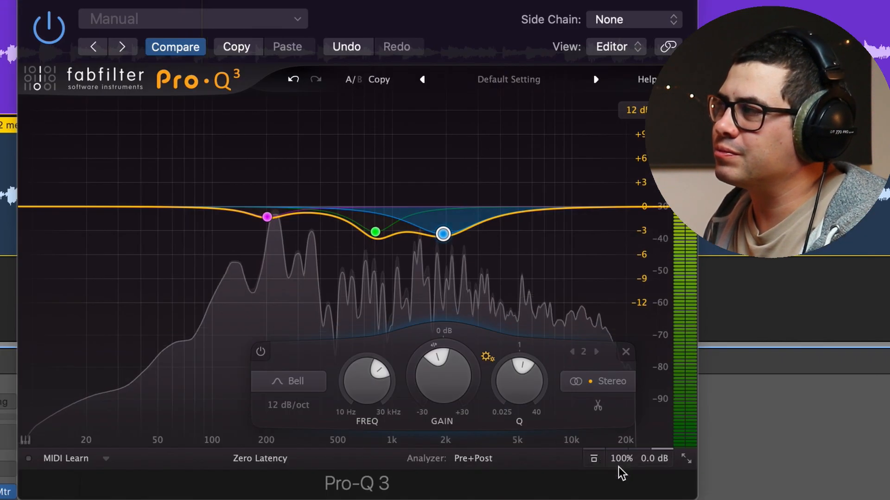
click(593, 459)
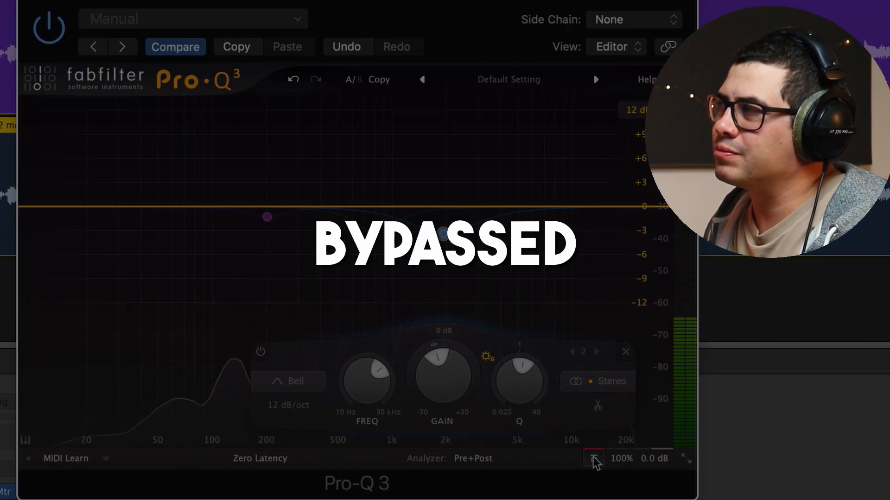
click(594, 459)
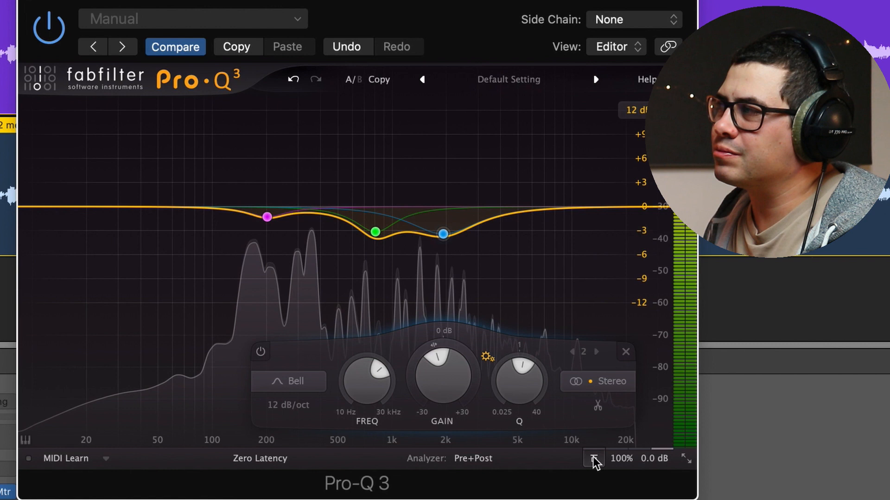